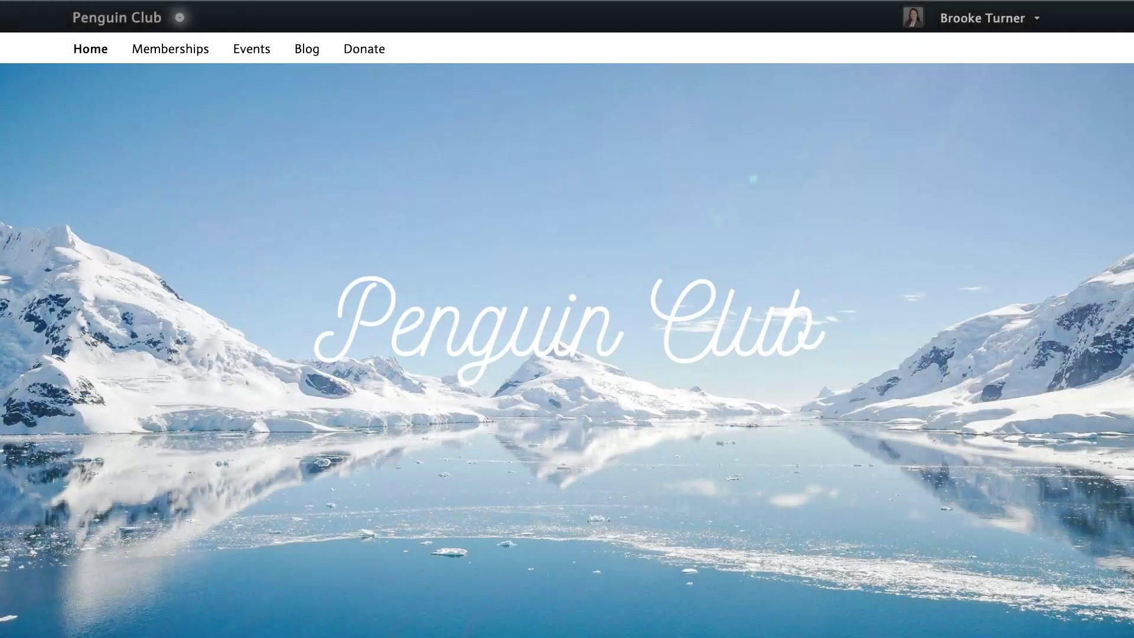
Expand the user name dropdown at the top right of the Penguin Club home page
{"action": "left_click", "coordinate": [988, 19]}
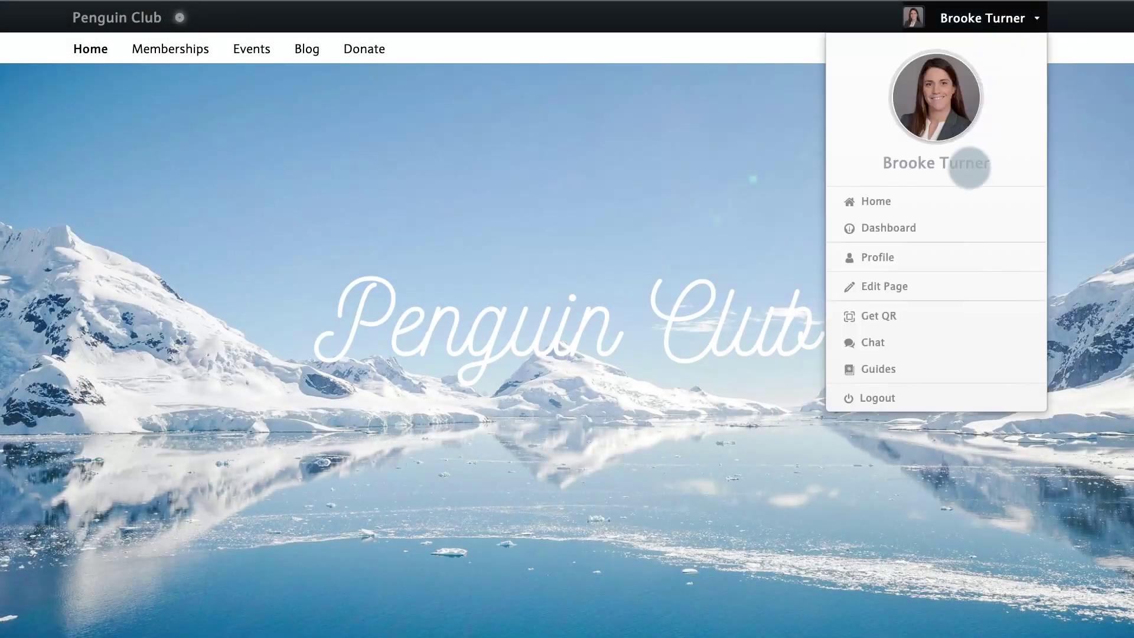
Go to the Penguin Club dashboard and open Setup > Integrations
{"action": "left_click", "coordinate": [954, 230]}
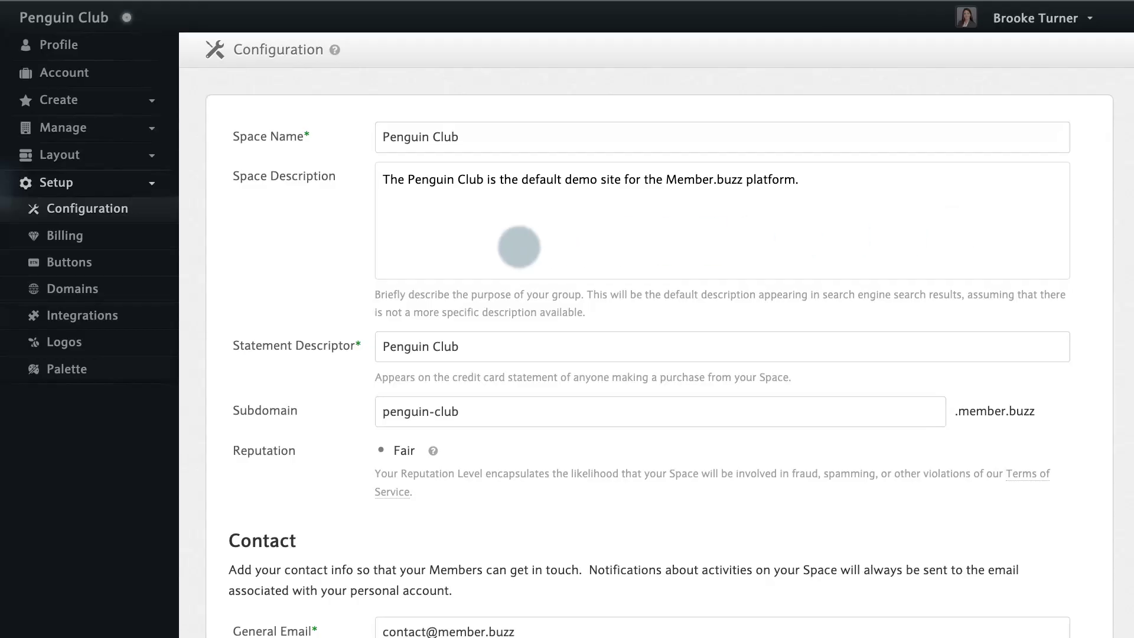
{"action": "left_click", "coordinate": [105, 319]}
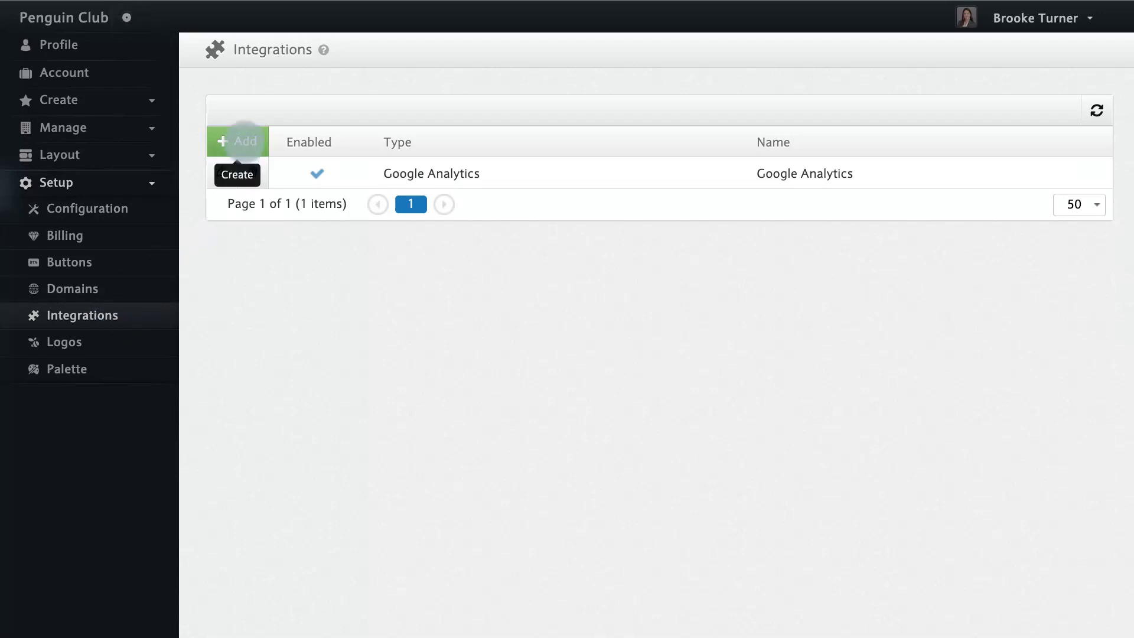
Add a new integration of type Facebook Pixel and move on to its name
{"action": "left_click", "coordinate": [239, 141]}
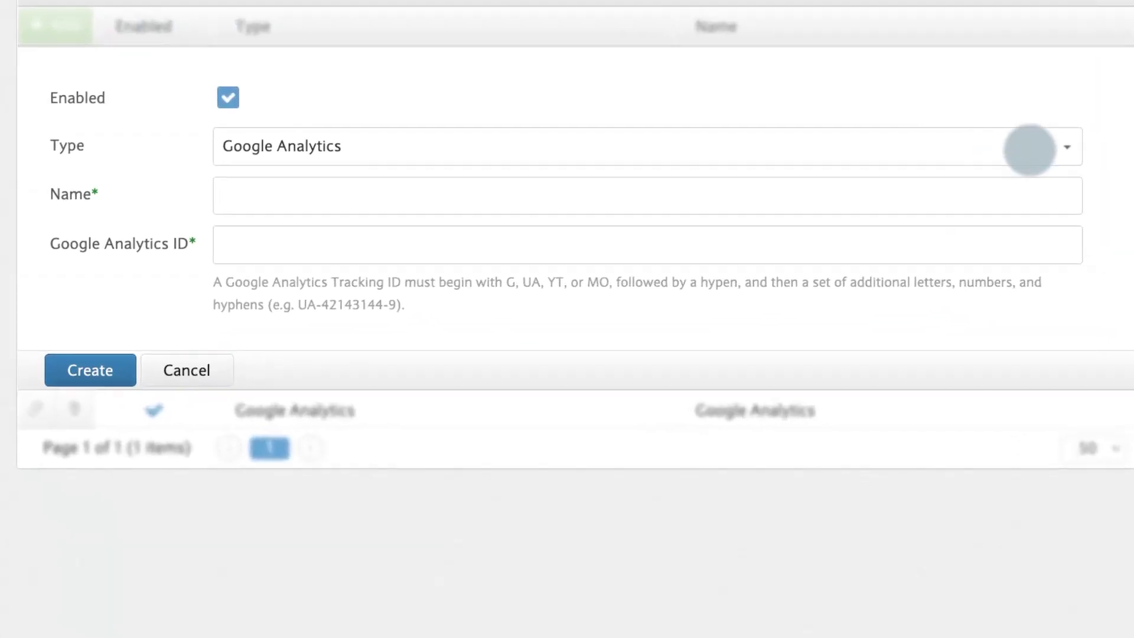
{"action": "left_click", "coordinate": [1057, 239]}
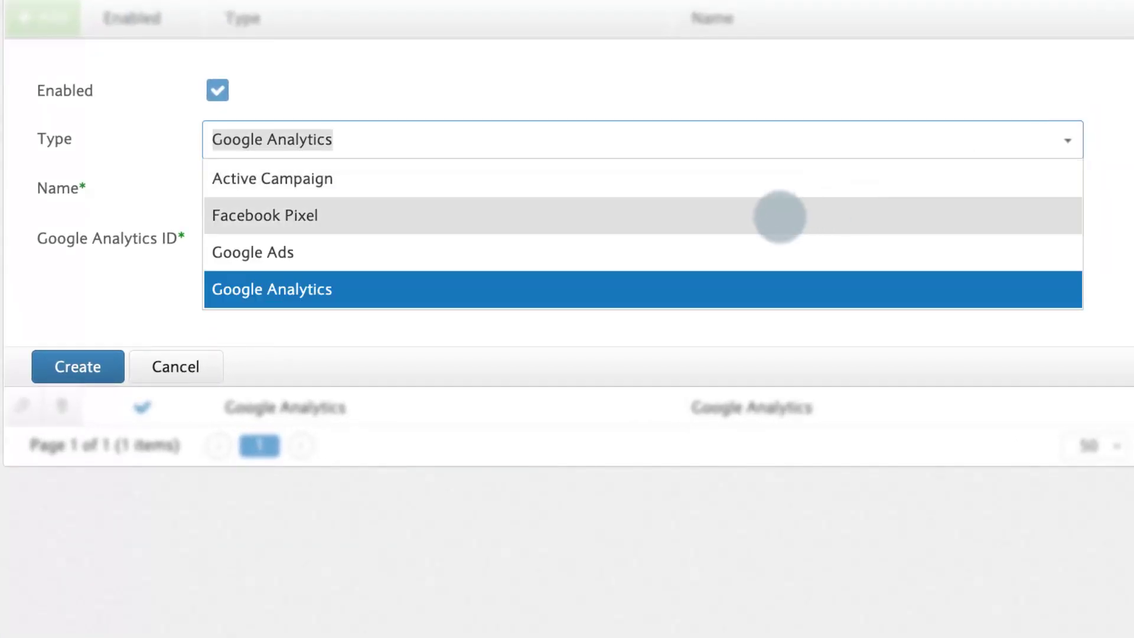
{"action": "left_click", "coordinate": [780, 215]}
{"action": "key", "text": "Tab"}
{"action": "type", "text": "Facebook Pixel"}
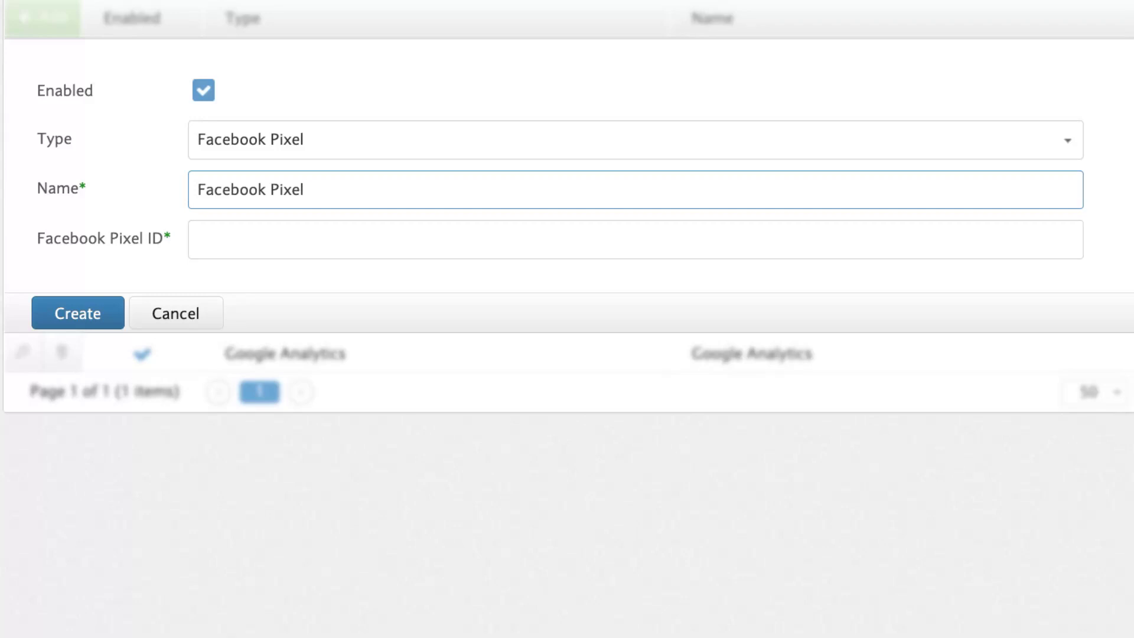
Enter Facebook Pixel ID 123456789 and create the integration
{"action": "key", "text": "Tab"}
{"action": "type", "text": "1"}
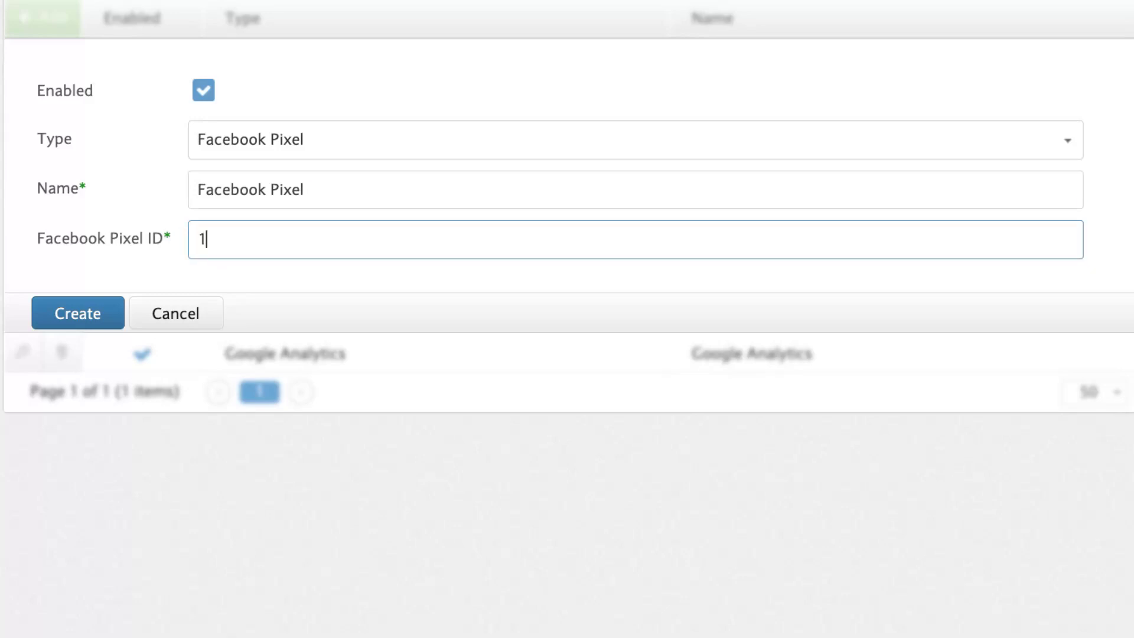
{"action": "type", "text": "23456789"}
{"action": "key", "text": "Tab"}
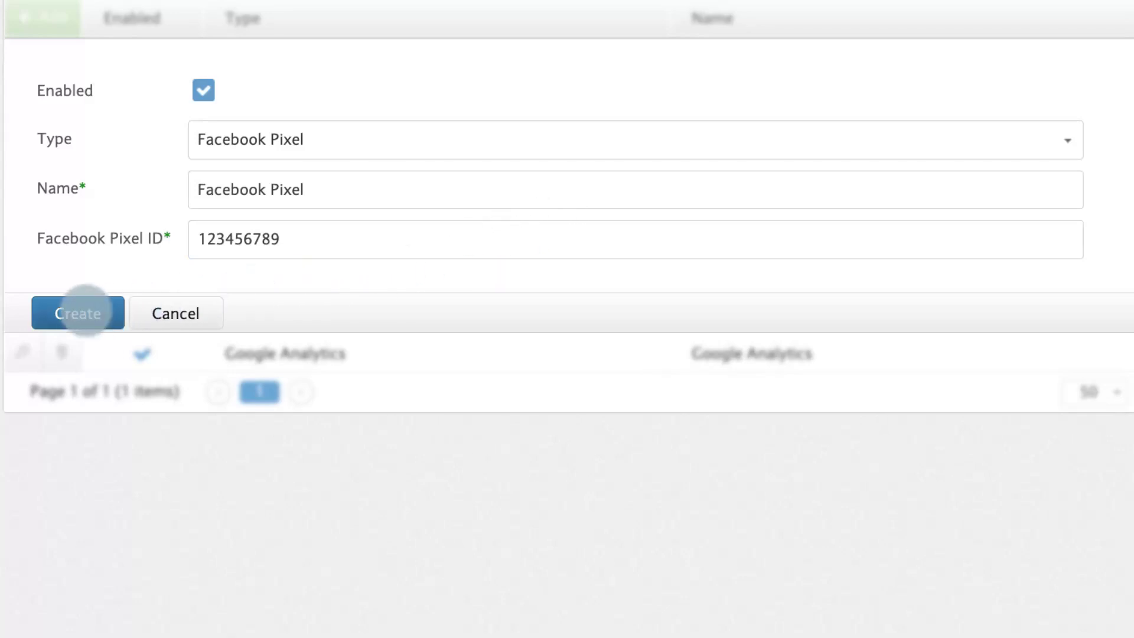
{"action": "left_click", "coordinate": [79, 313]}
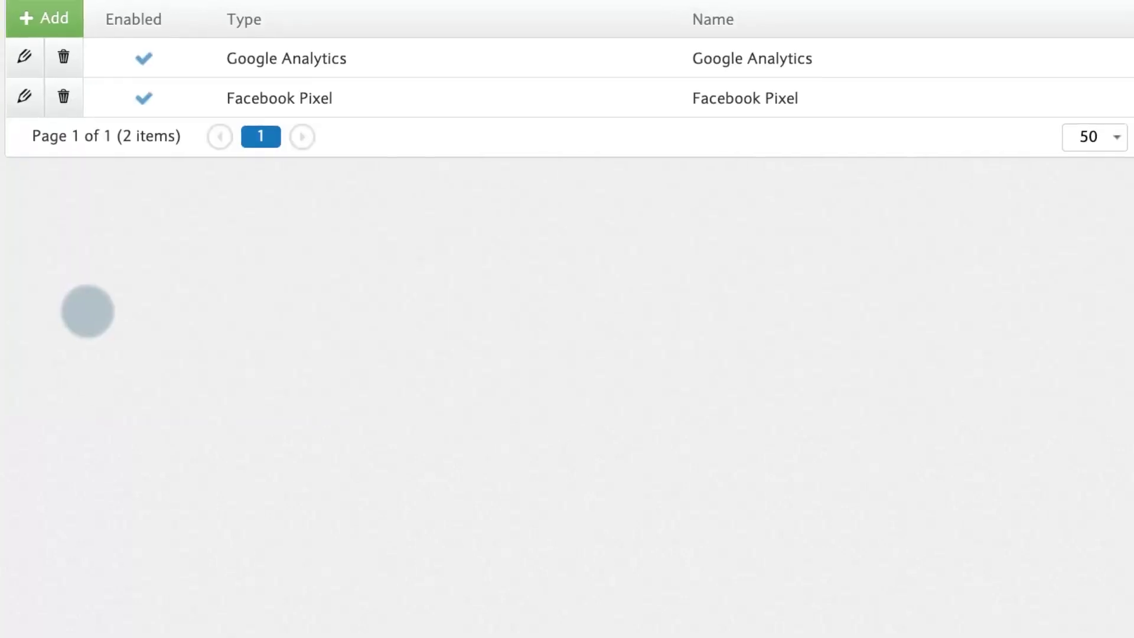